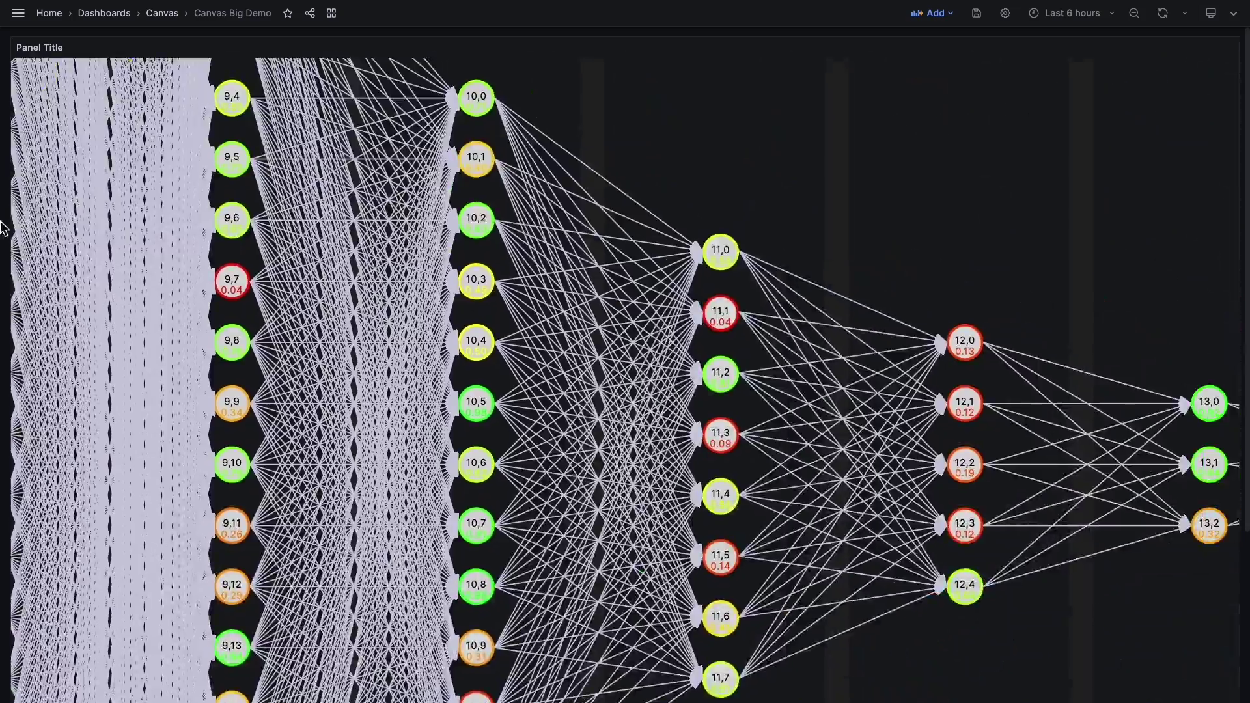
Reset the Canvas Big Demo network view, open the panel for editing, and enable Pan and zoom.
scroll(746, 189, "up", 2)
scroll(720, 204, "up", 1)
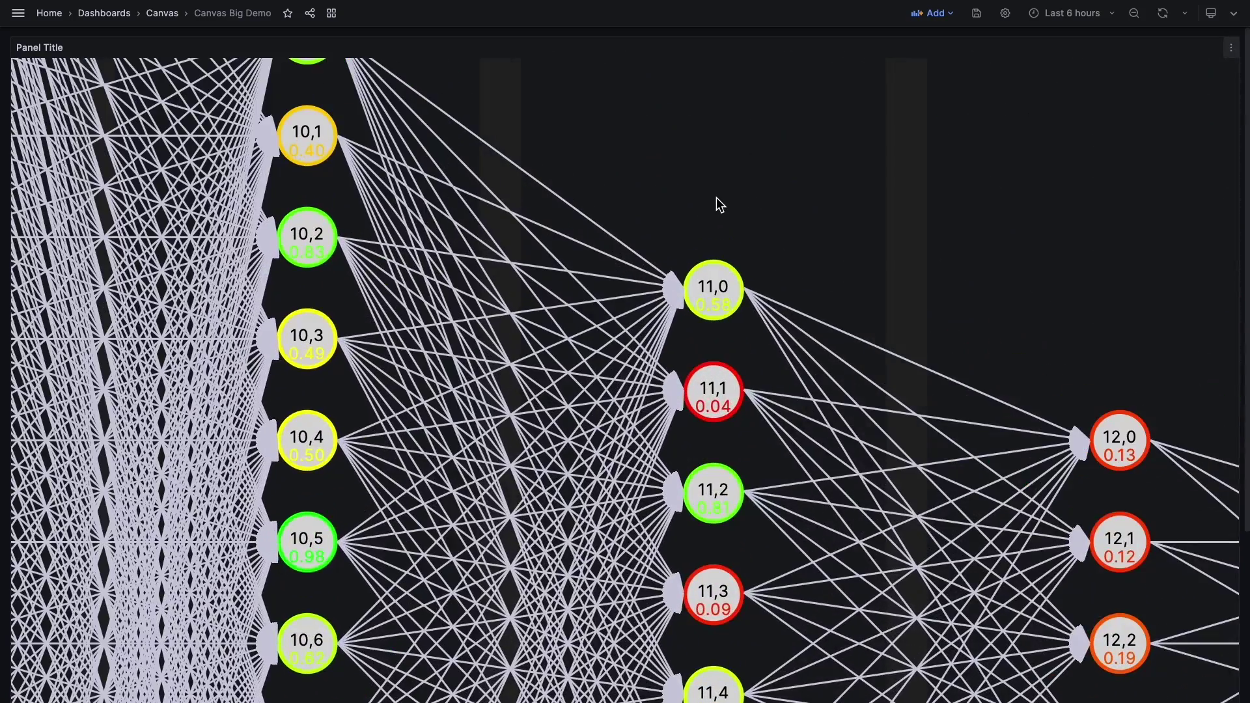
double_click(717, 198)
left_click(1231, 48)
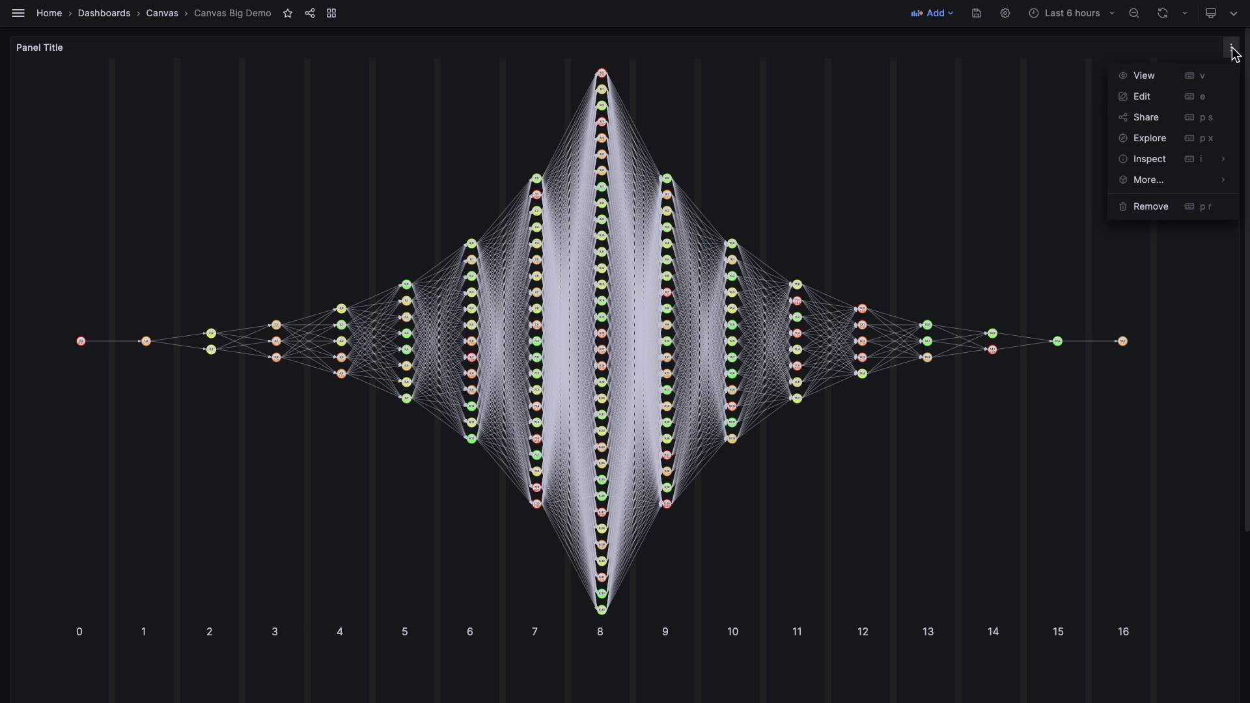
left_click(1170, 103)
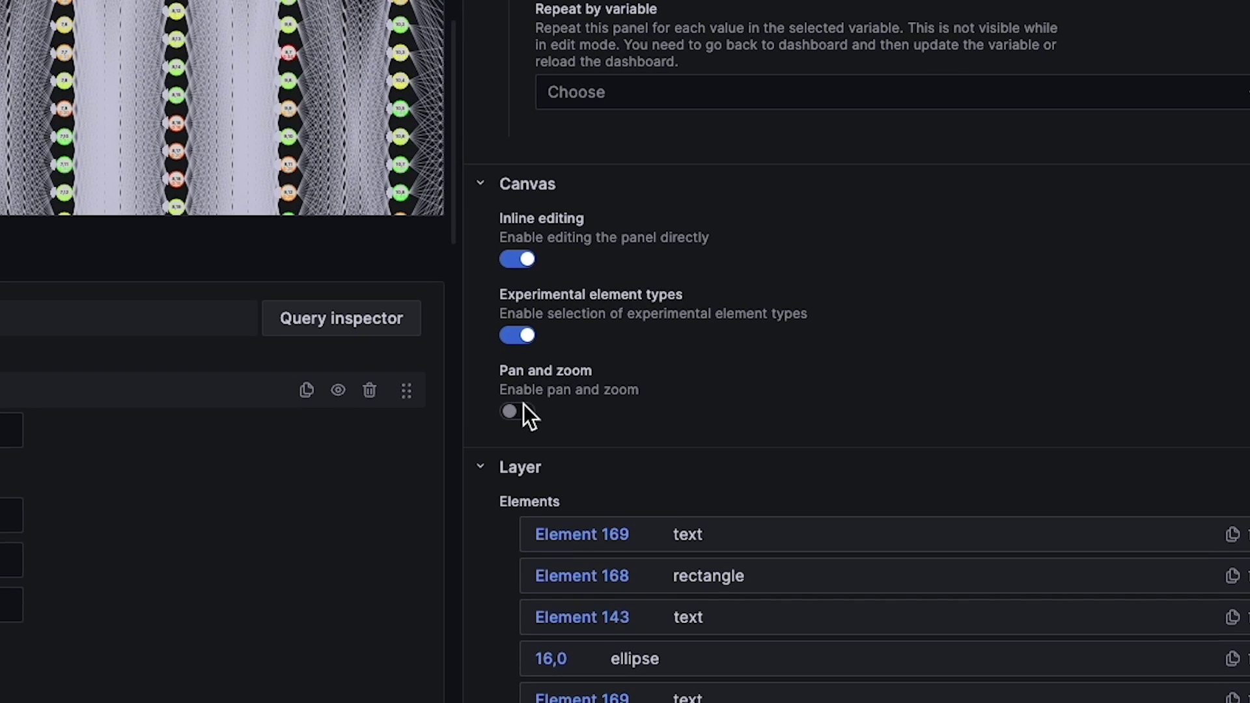
left_click(804, 623)
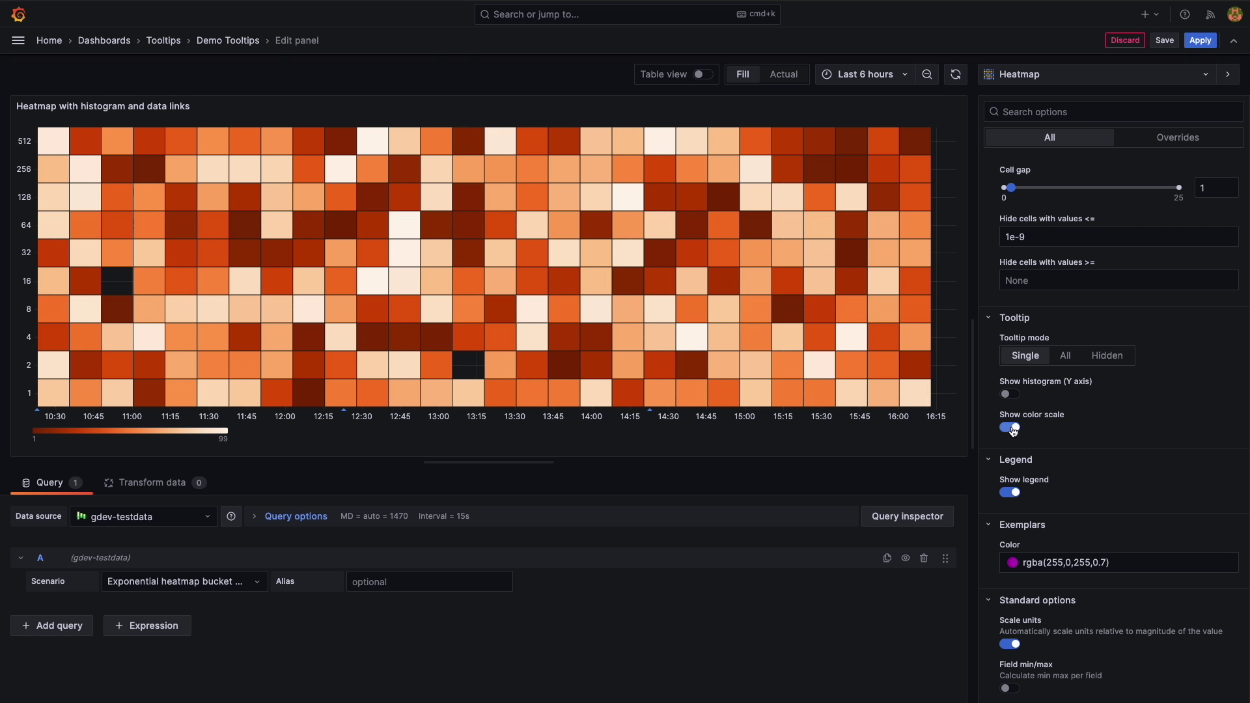
Set the heatmap tooltip mode to All and pin a heatmap tooltip open.
left_click(1065, 357)
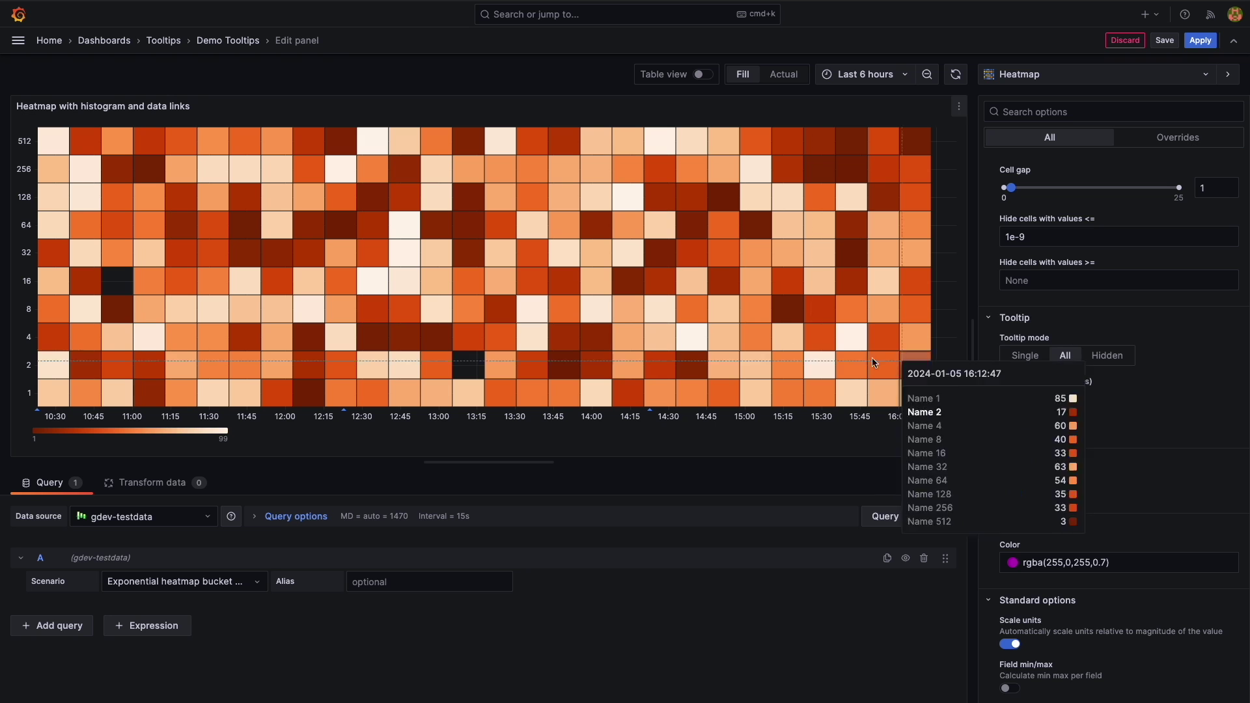
left_click(500, 183)
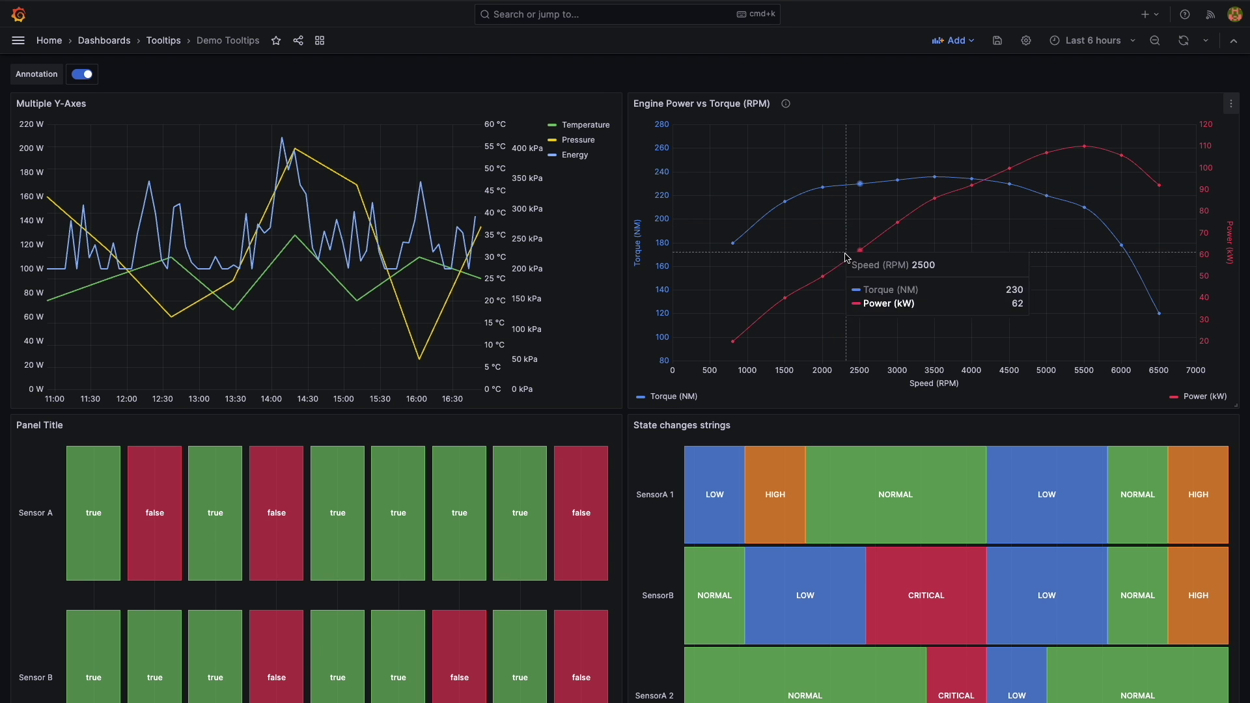
scroll(823, 312, "down", 3)
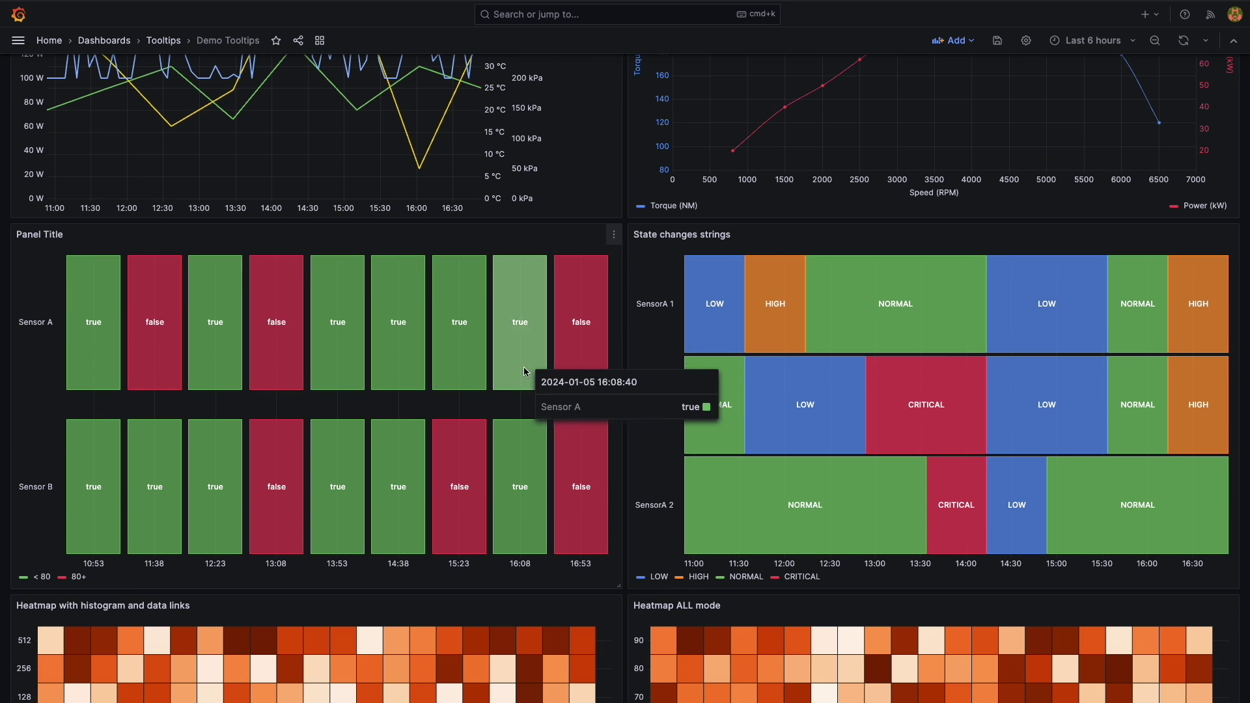
scroll(317, 340, "down", 4)
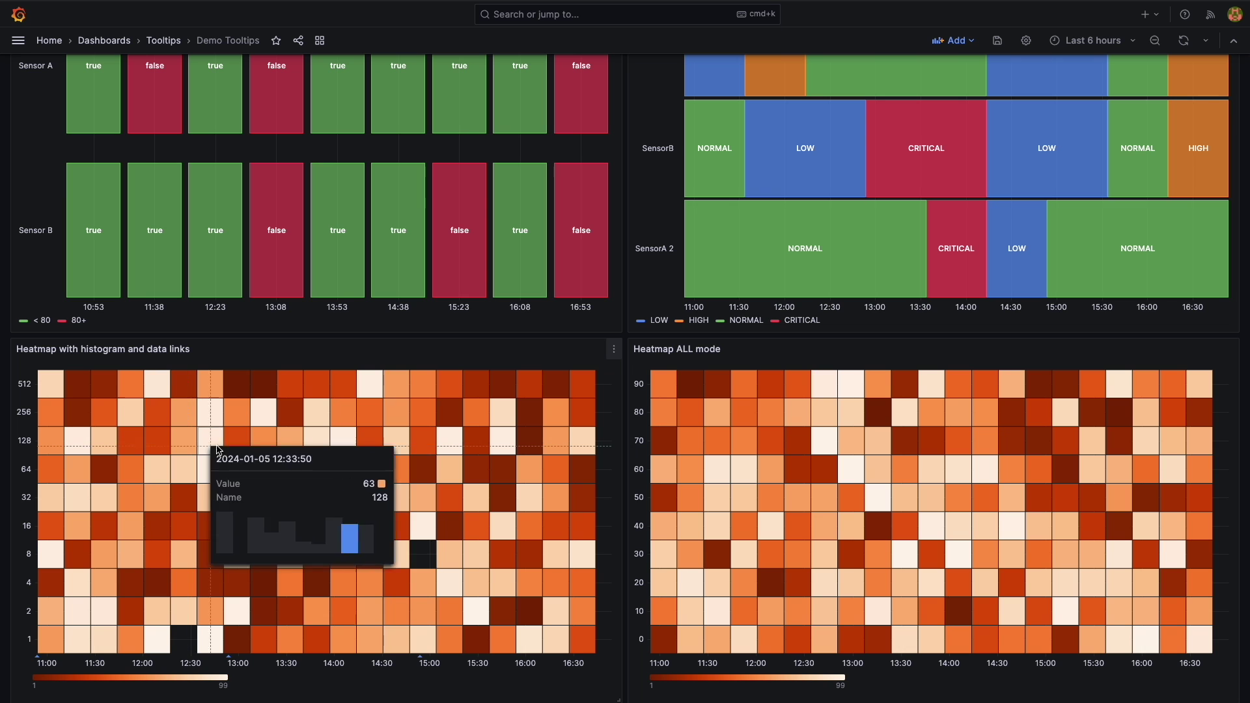
Pin and close the heatmap tooltip with data links, then open the Stat panel for editing.
left_click(273, 450)
left_click(430, 460)
scroll(814, 416, "down", 5)
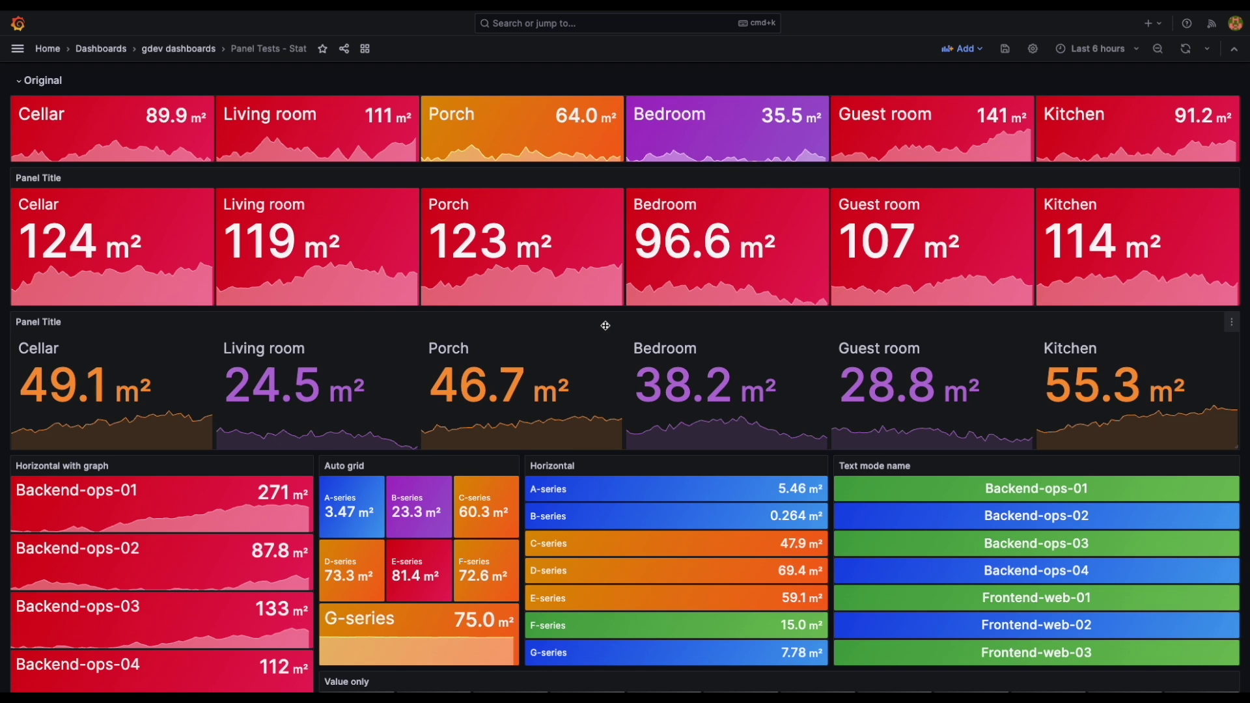
key("e")
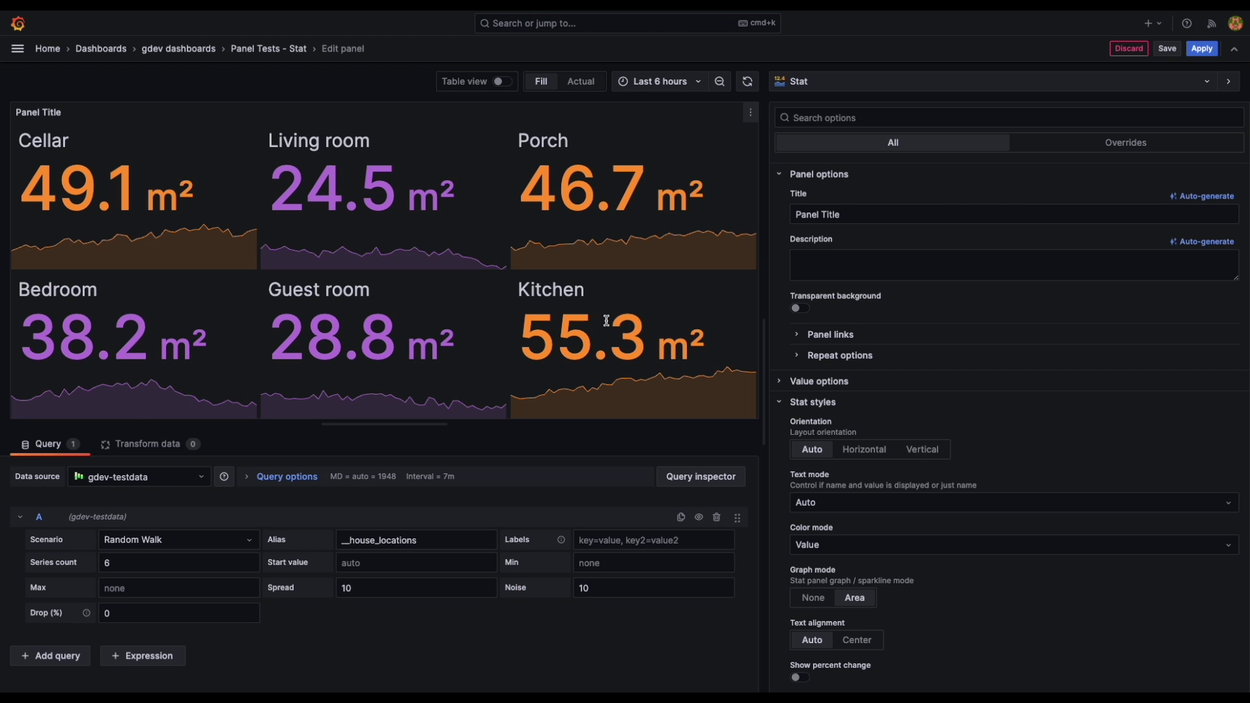
Turn on Show percent change for every stat tile.
scroll(862, 392, "down", 1)
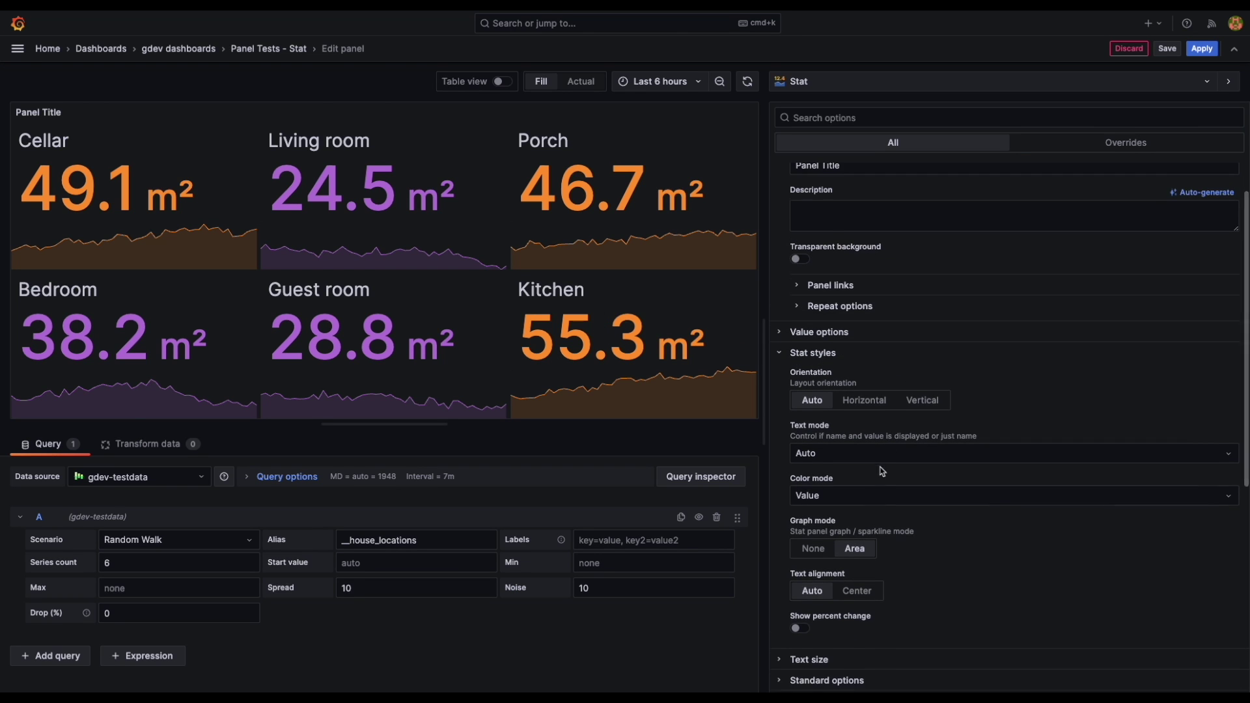
scroll(814, 586, "down", 1)
left_click(800, 613)
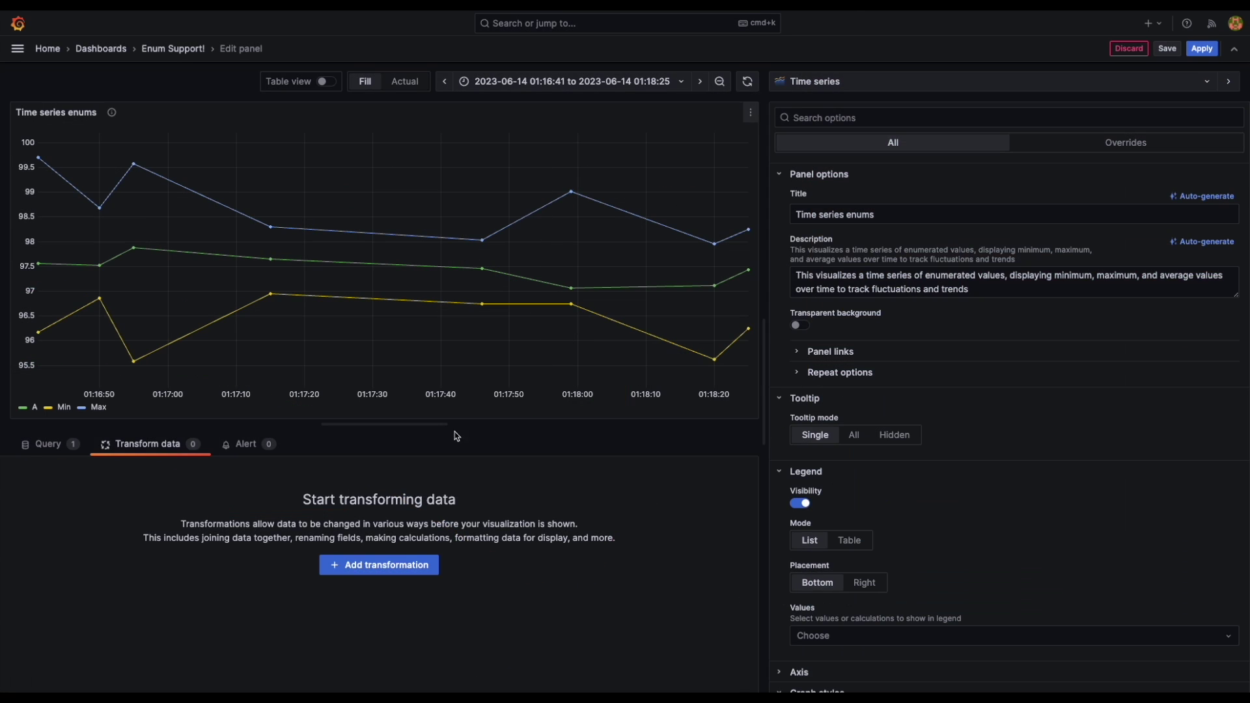
Add a Convert field type transformation targeting the Status field.
left_click(397, 570)
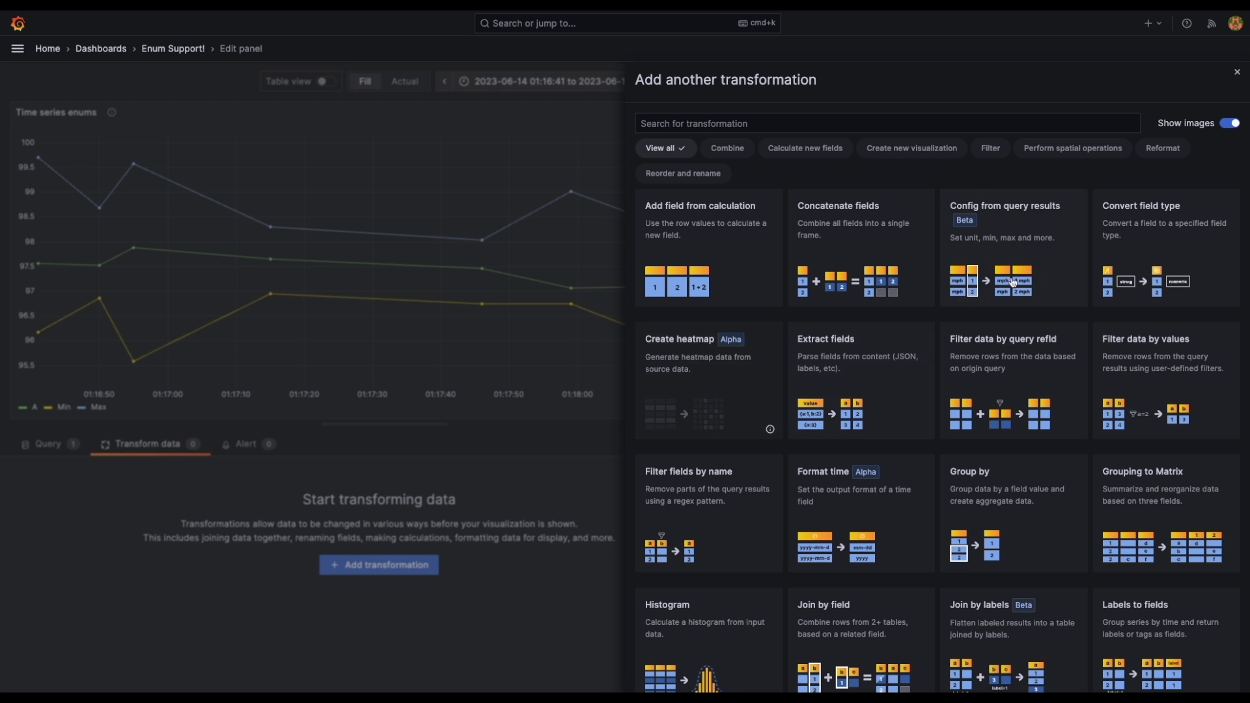
left_click(1148, 239)
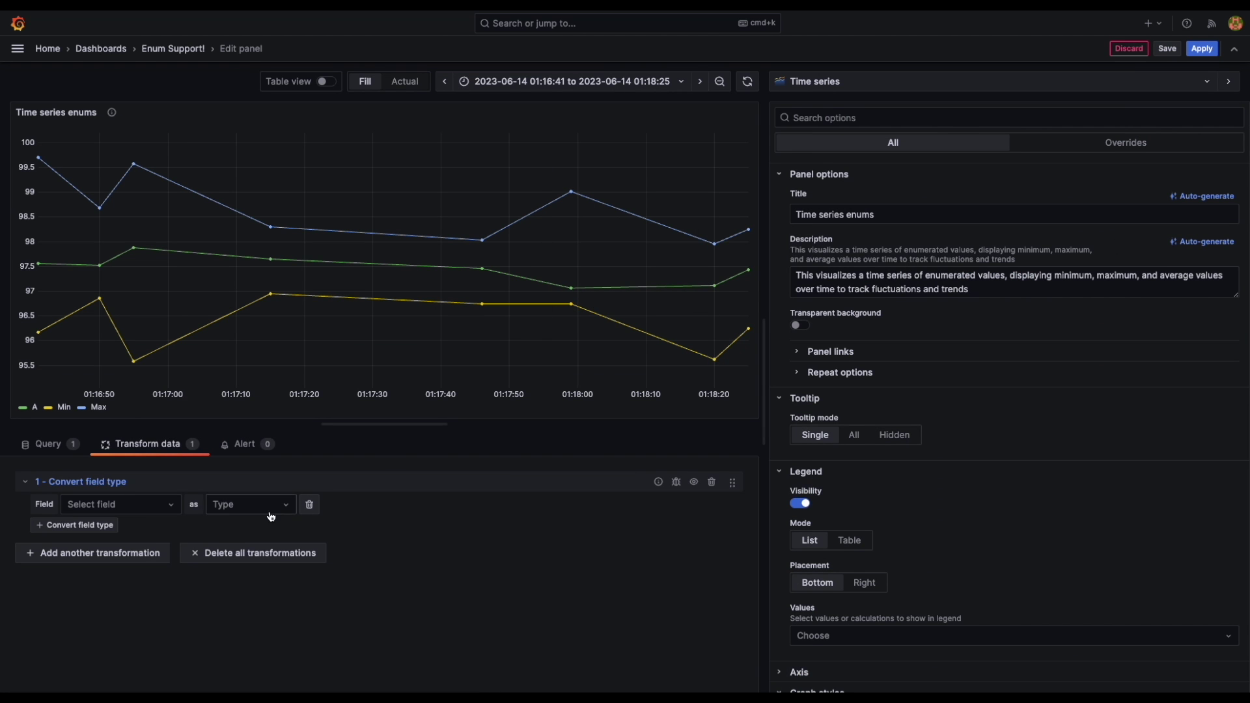
left_click(147, 513)
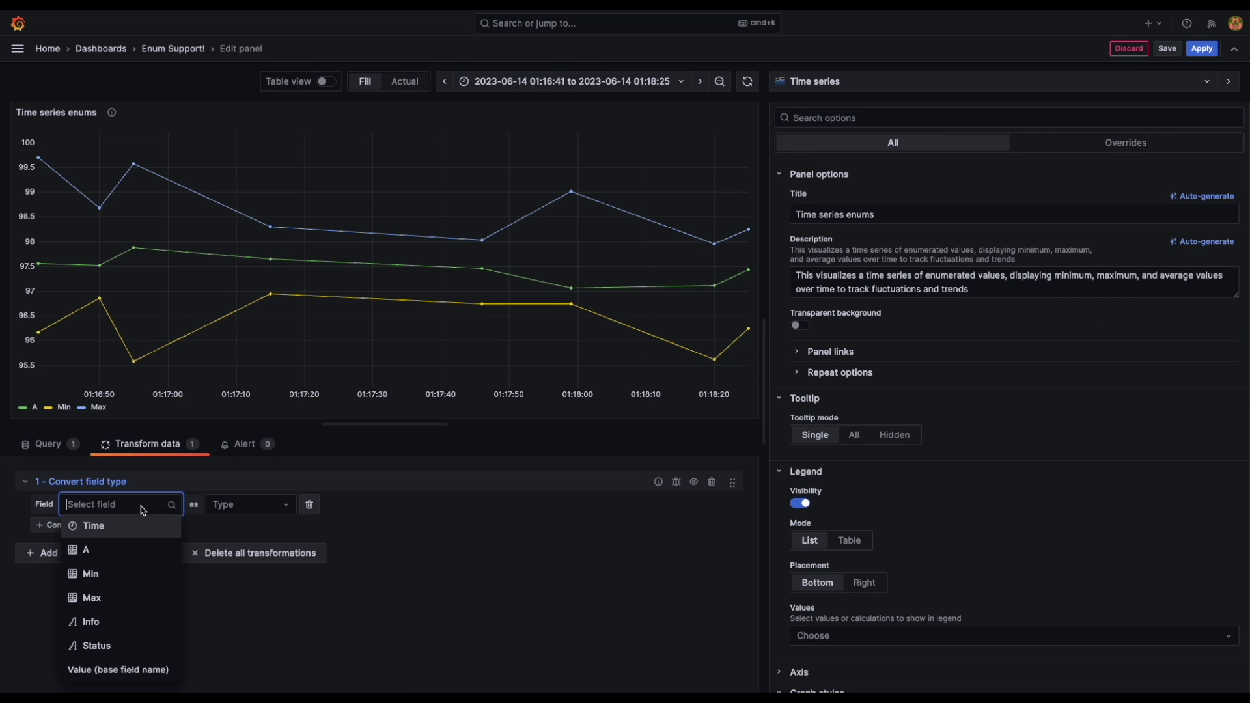
left_click(138, 644)
scroll(812, 376, "down", 5)
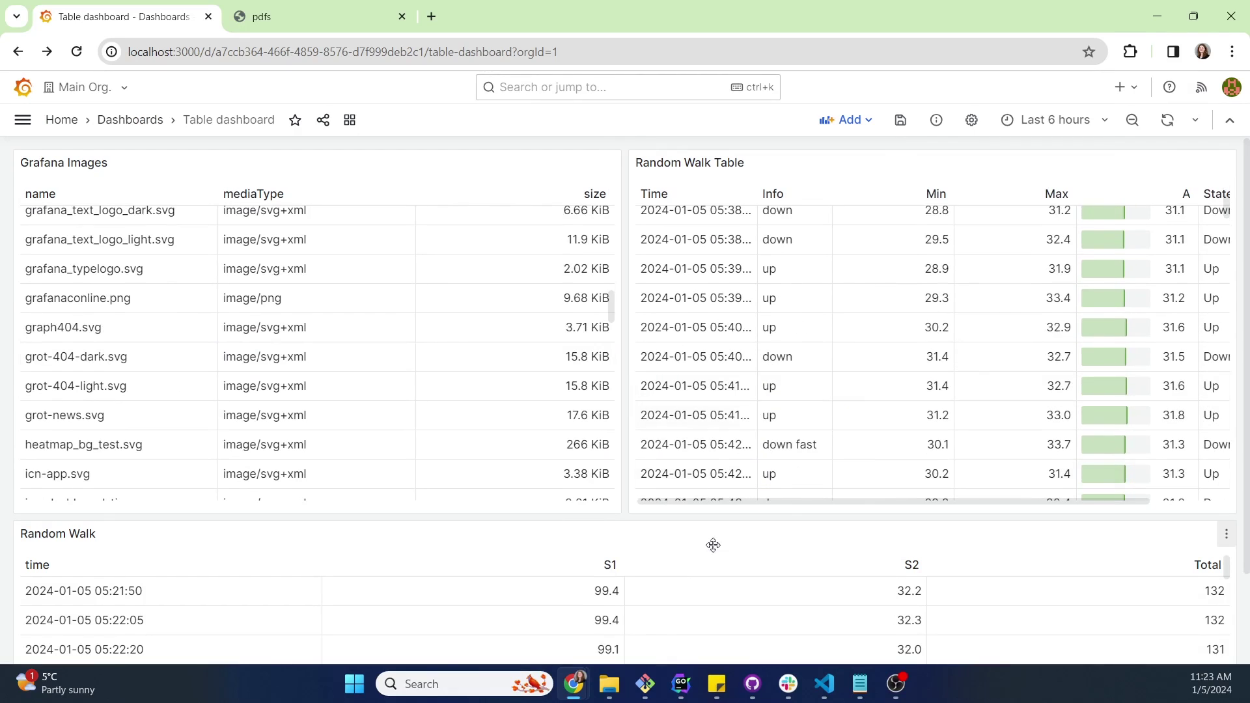
Preview the new report as a rendered PDF from the Format report step.
scroll(684, 586, "down", 3)
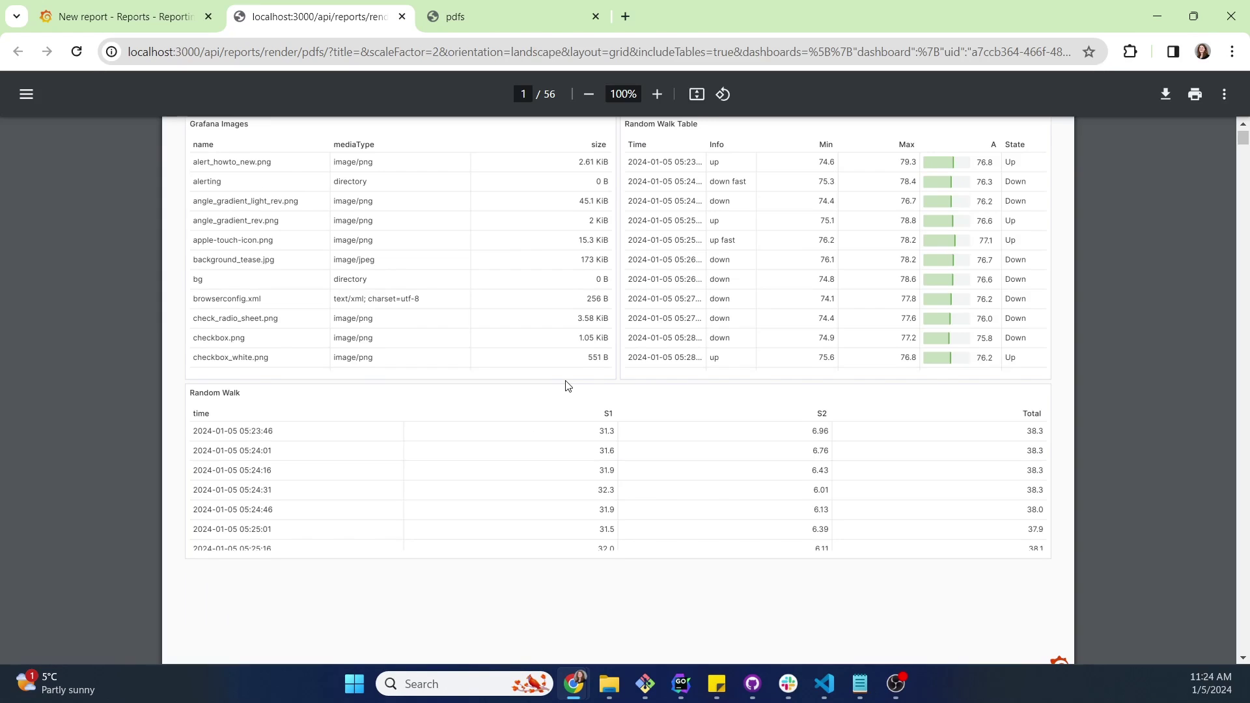
scroll(566, 386, "down", 7)
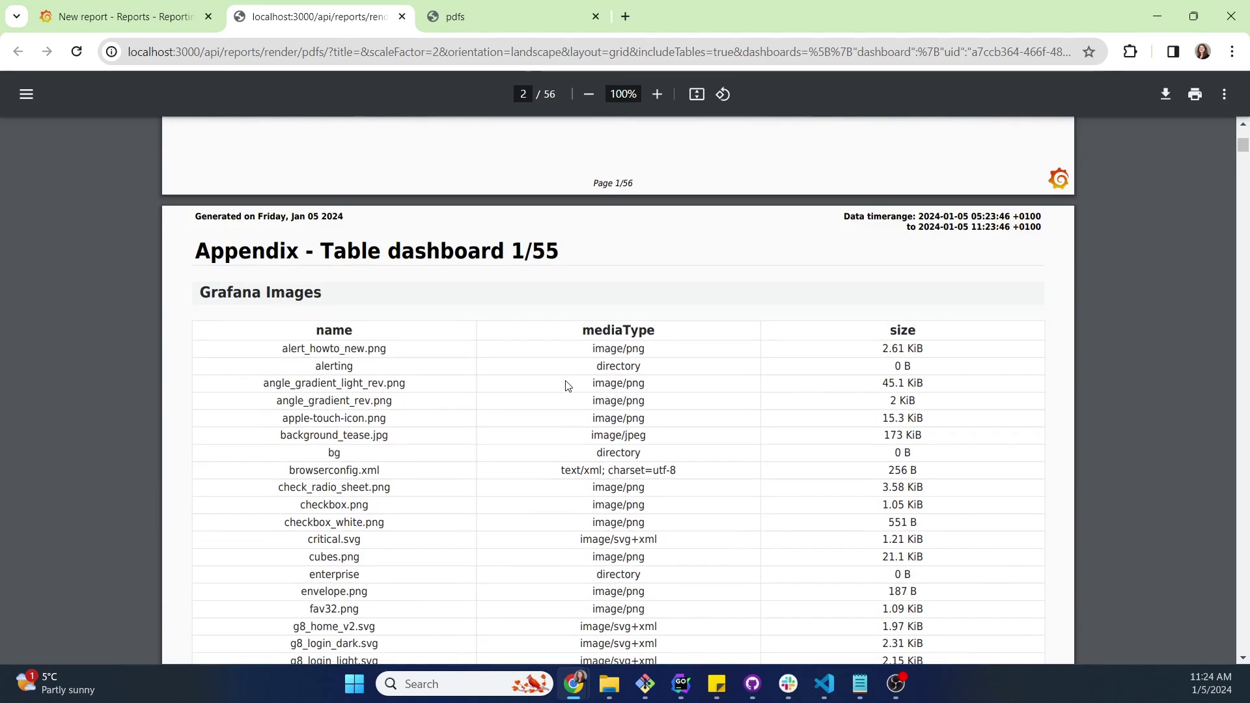
scroll(566, 386, "down", 4)
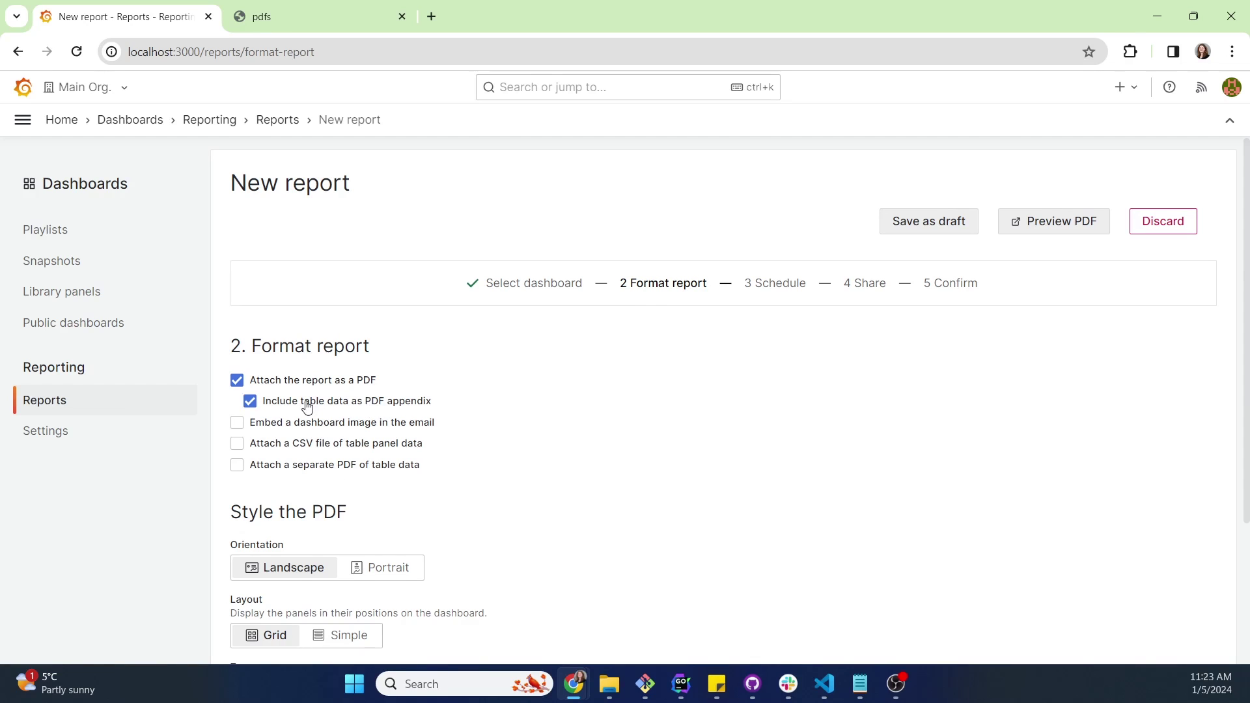
left_click(1038, 219)
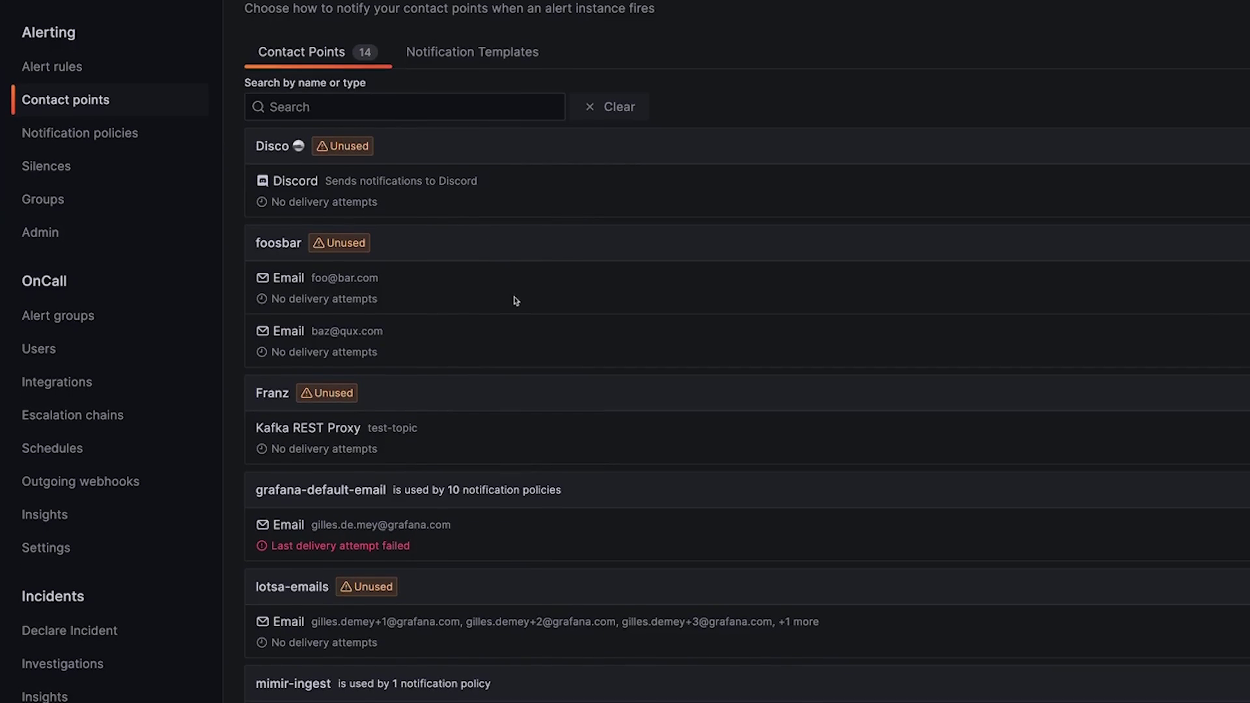
Search the Logs fields for 'pod' and add the pod field as a table column.
scroll(521, 403, "down", 1)
mouse_move(394, 533)
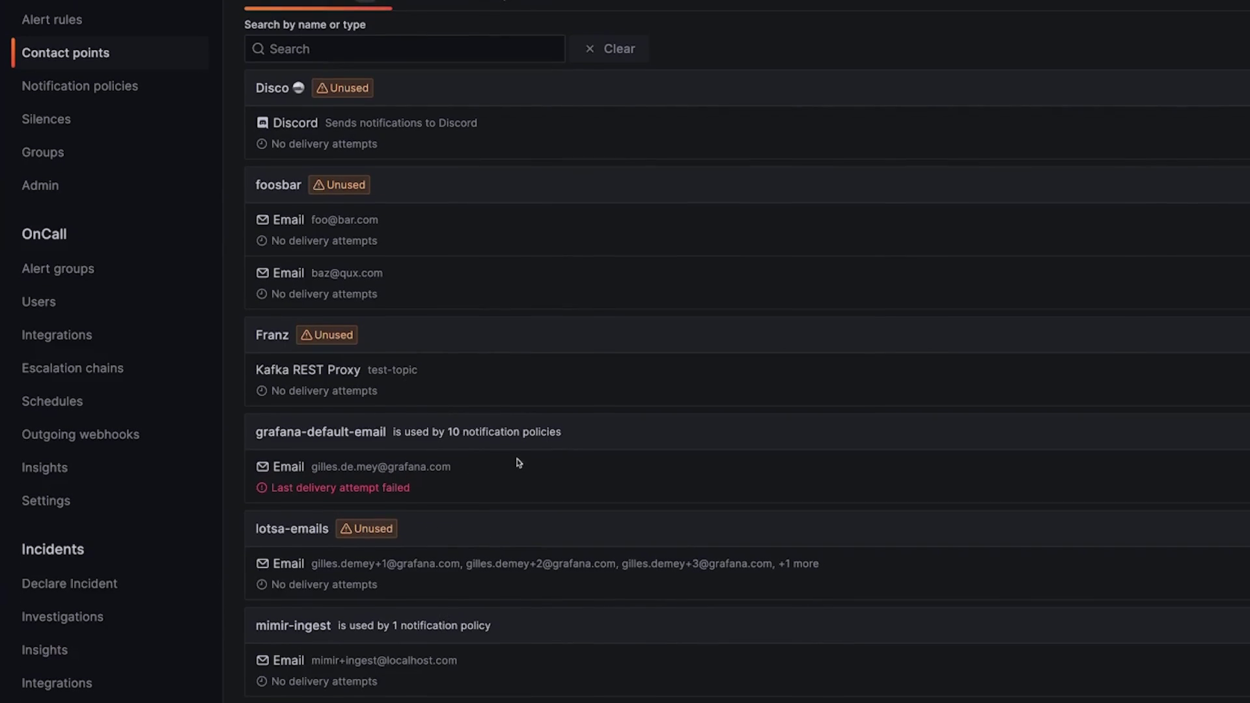
left_click_drag(463, 551, 535, 540)
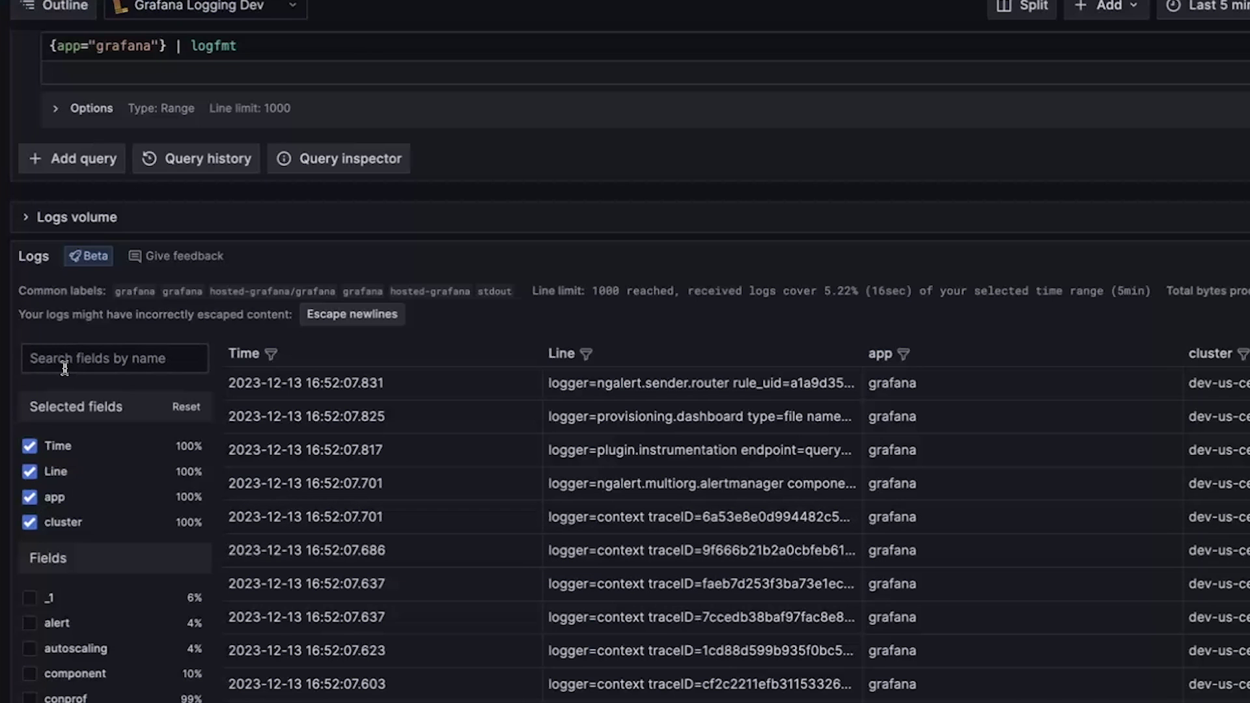
type("pod")
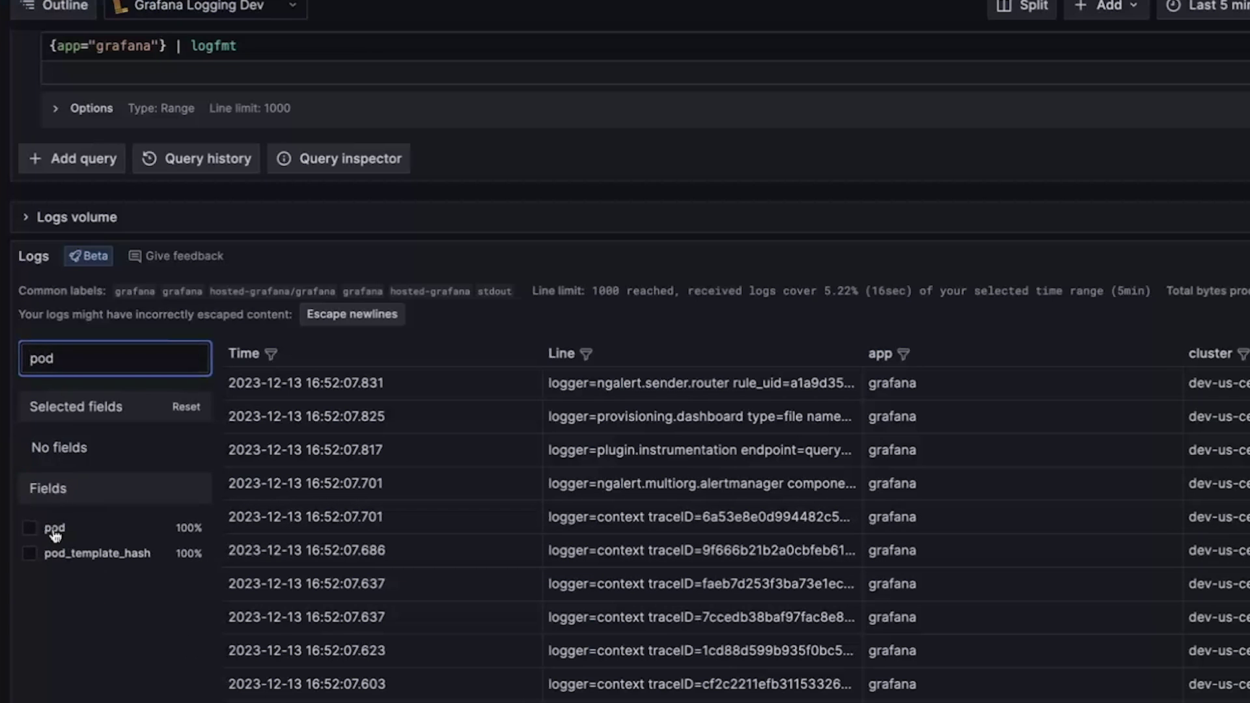
left_click(55, 530)
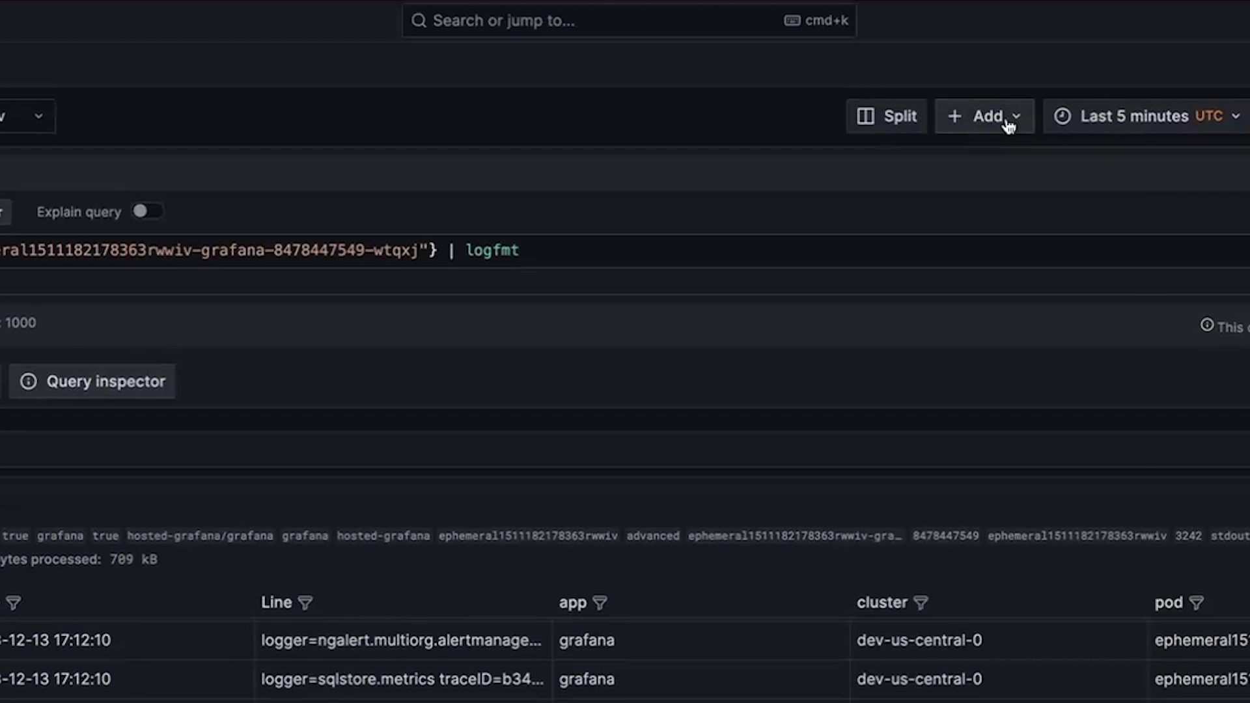
Add the log query as a panel on a new dashboard, then select counter=35051 in a log line.
left_click(1008, 123)
left_click(1047, 192)
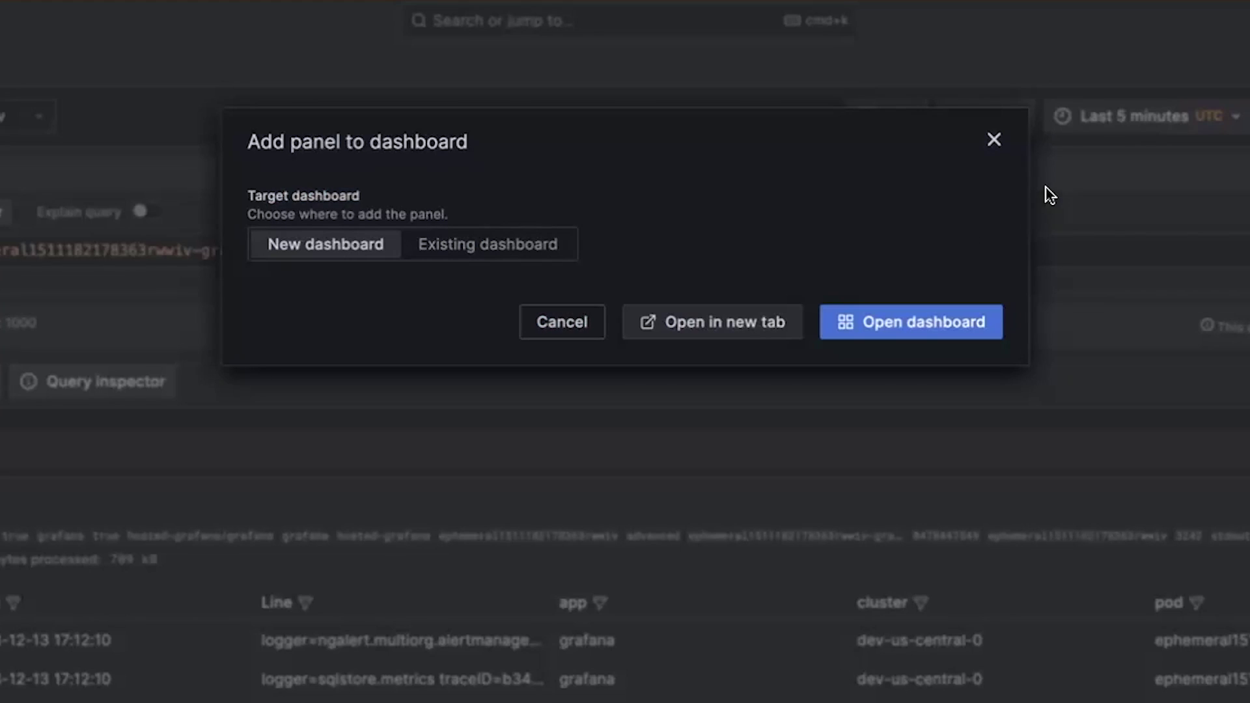
left_click(738, 323)
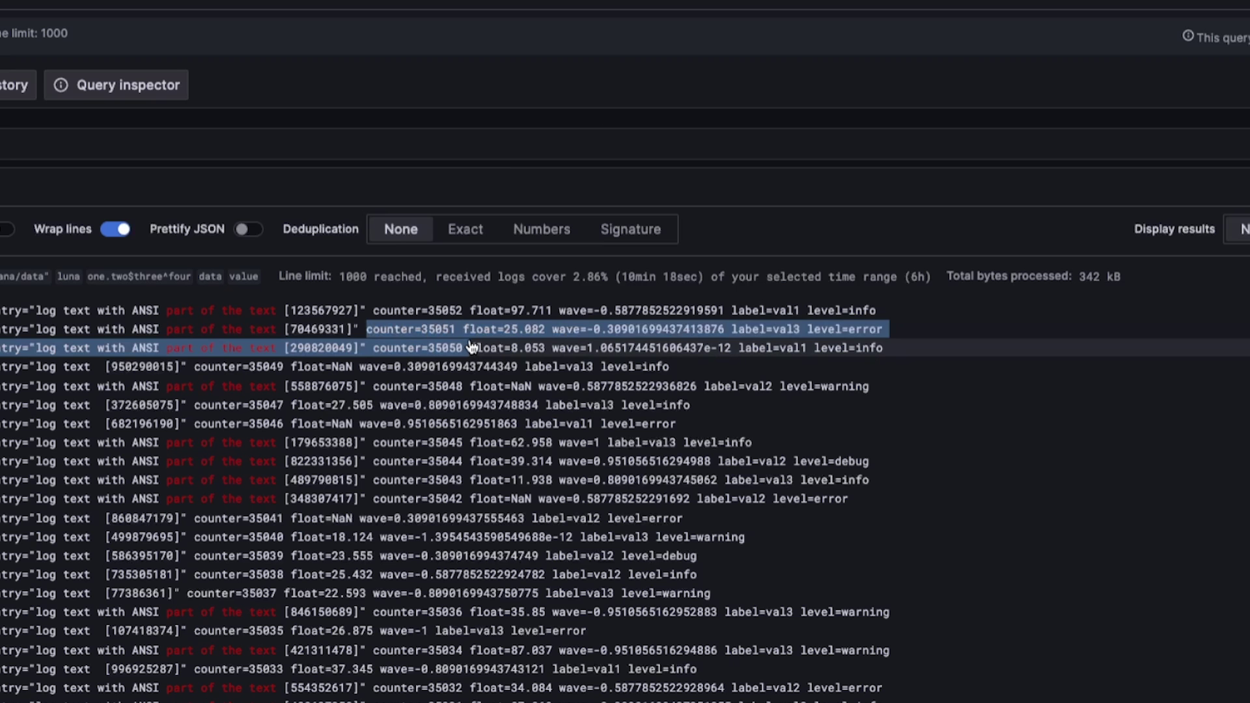
left_click_drag(697, 348, 459, 320)
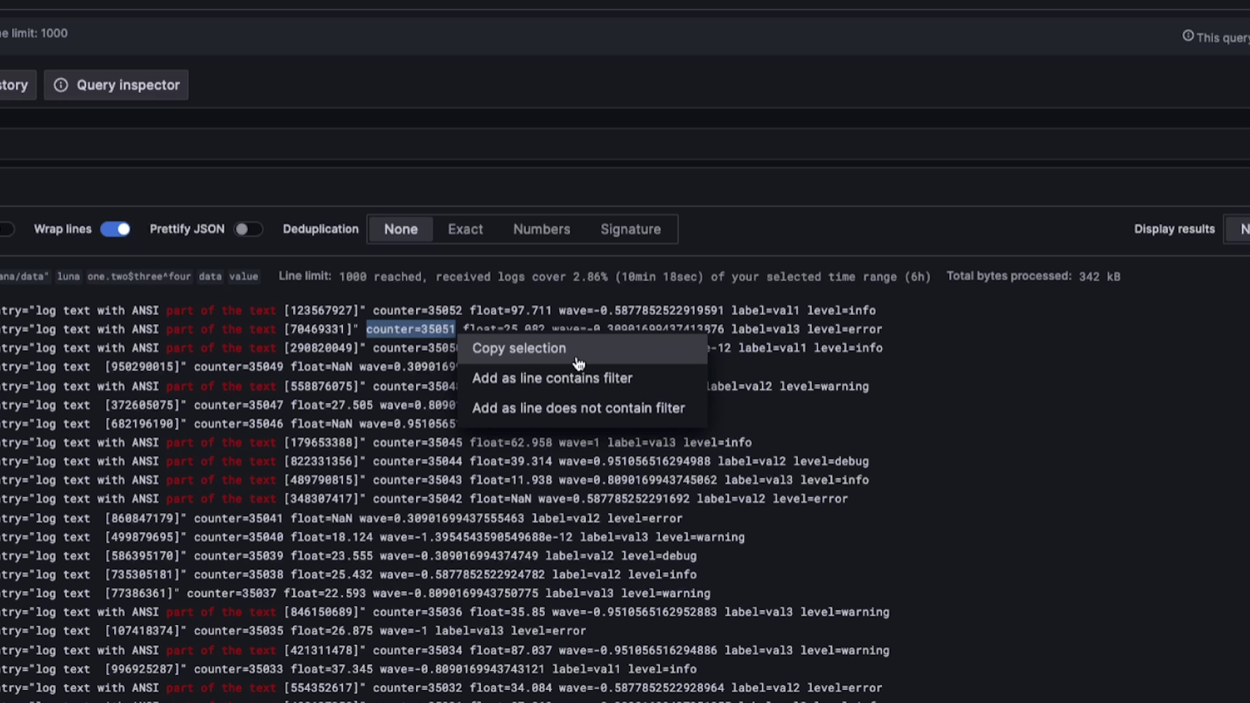
Add a line-contains filter for counter=35051 and select the wave value in the remaining line.
left_click(576, 379)
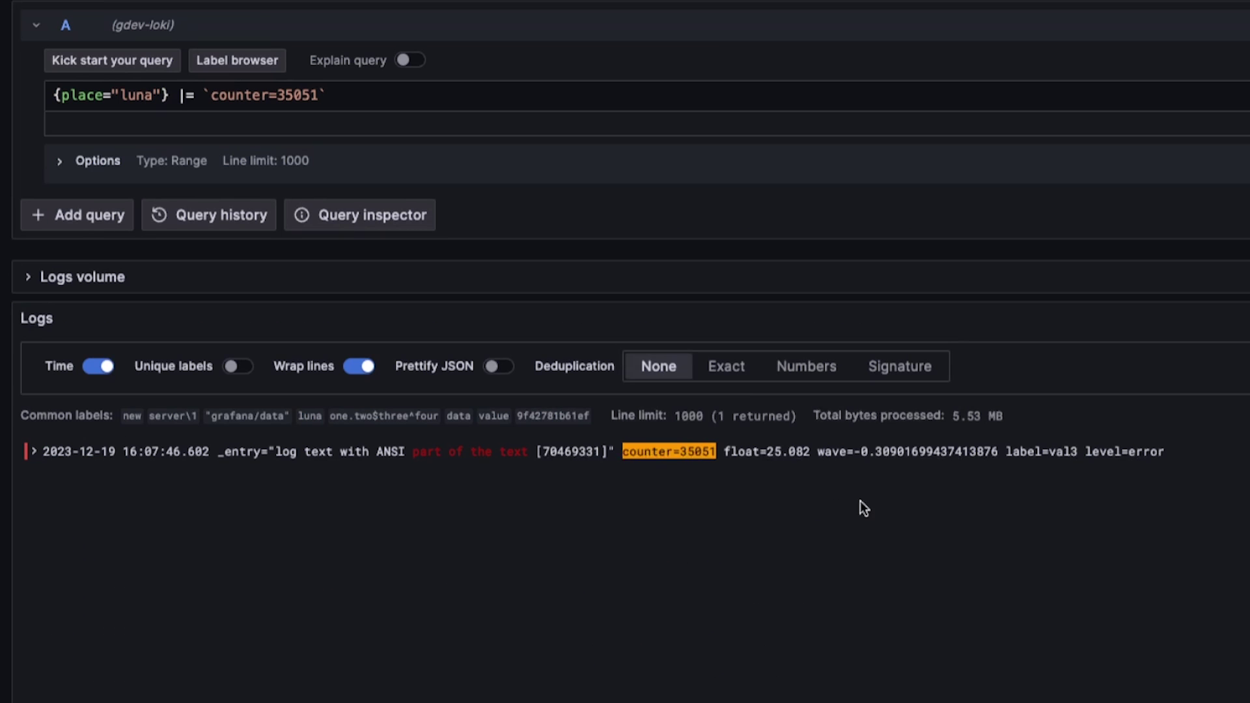
left_click_drag(819, 454, 919, 454)
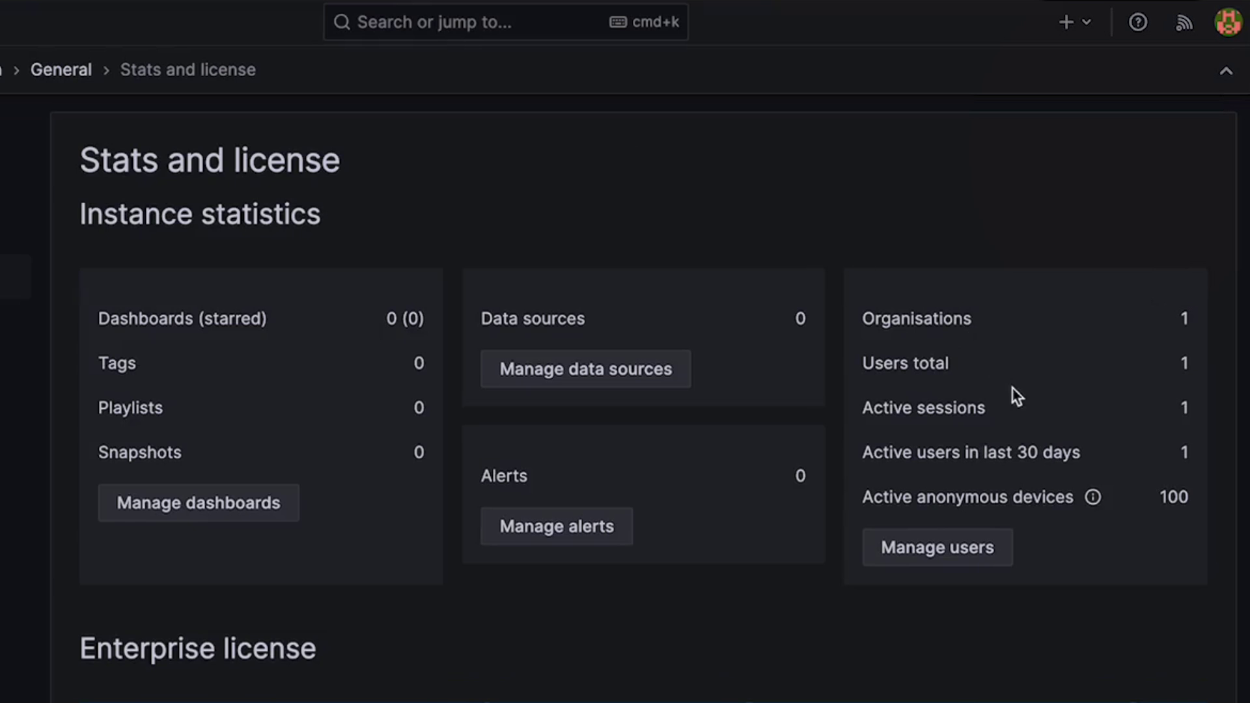
Review the active anonymous devices count on the Stats and license page.
mouse_move(1096, 496)
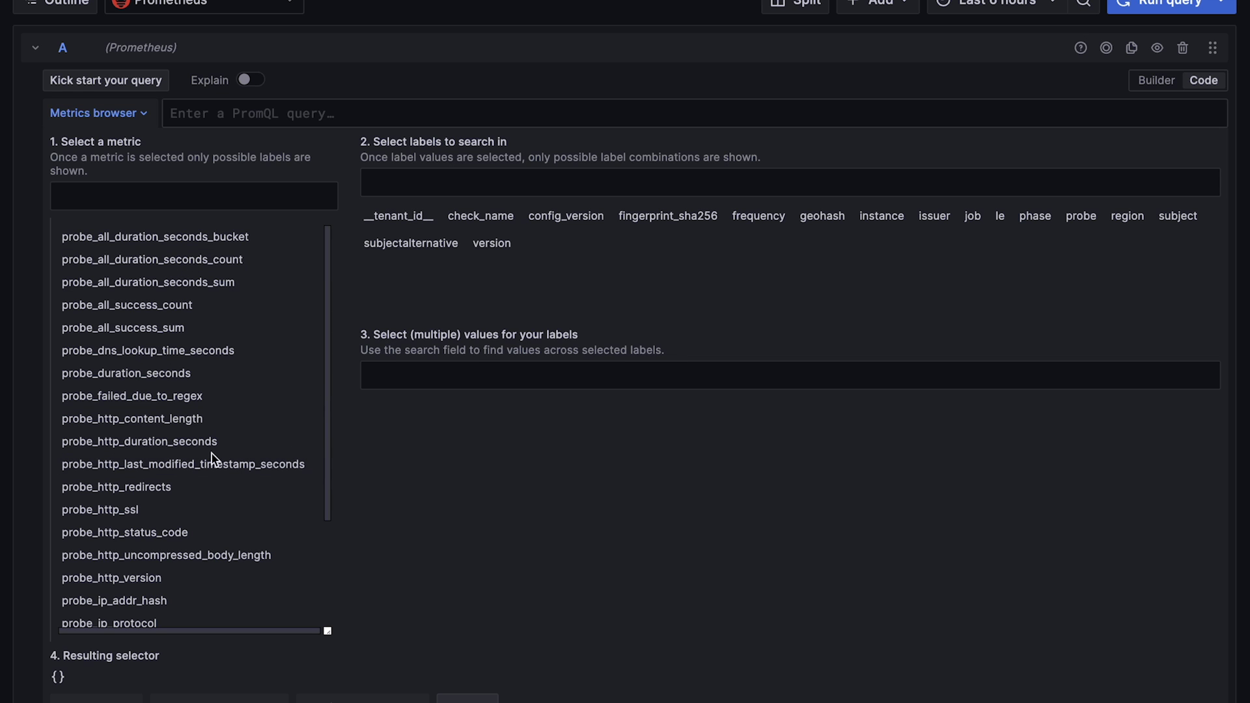
Pick probe_success in the metrics browser and run probe_success{} as the query.
scroll(267, 401, "down", 3)
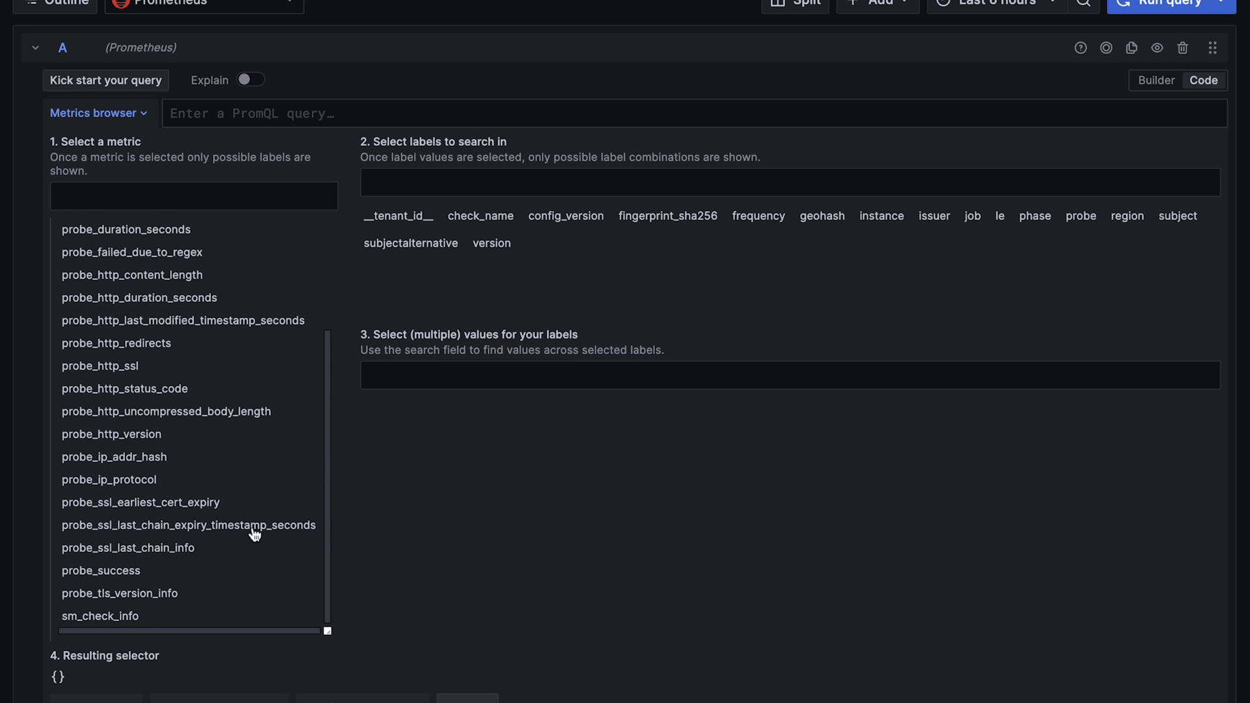
left_click(131, 572)
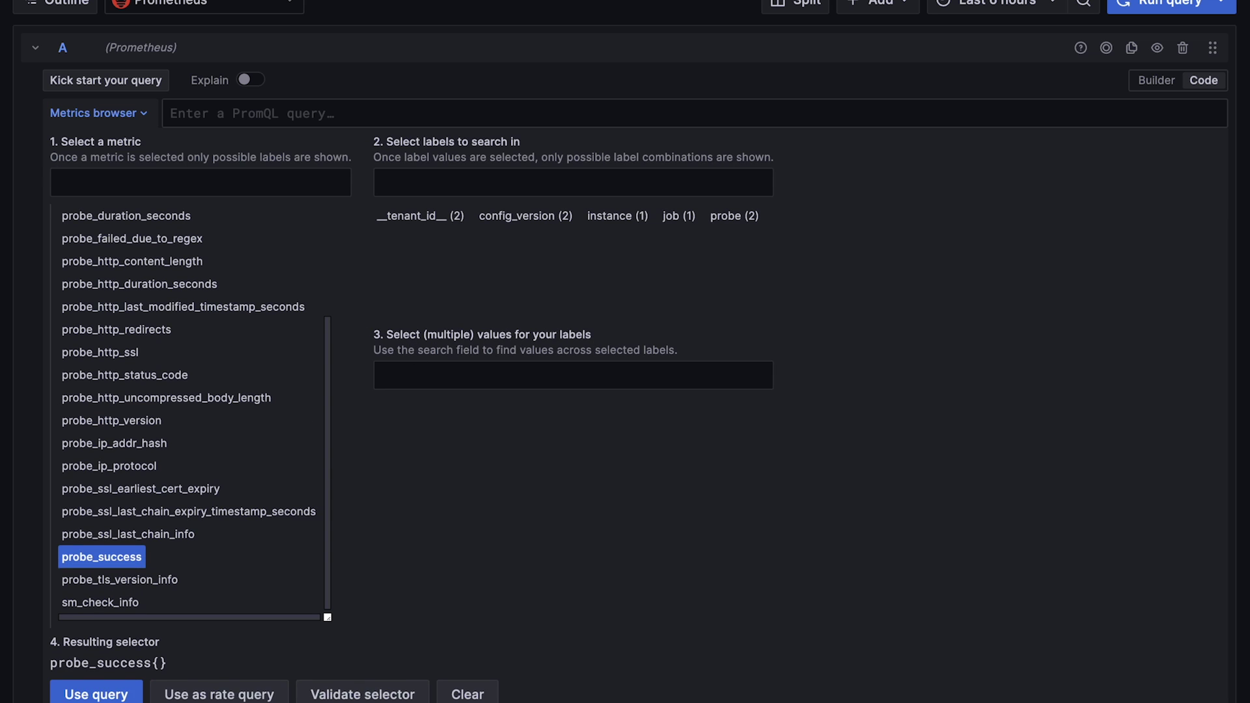
left_click(134, 696)
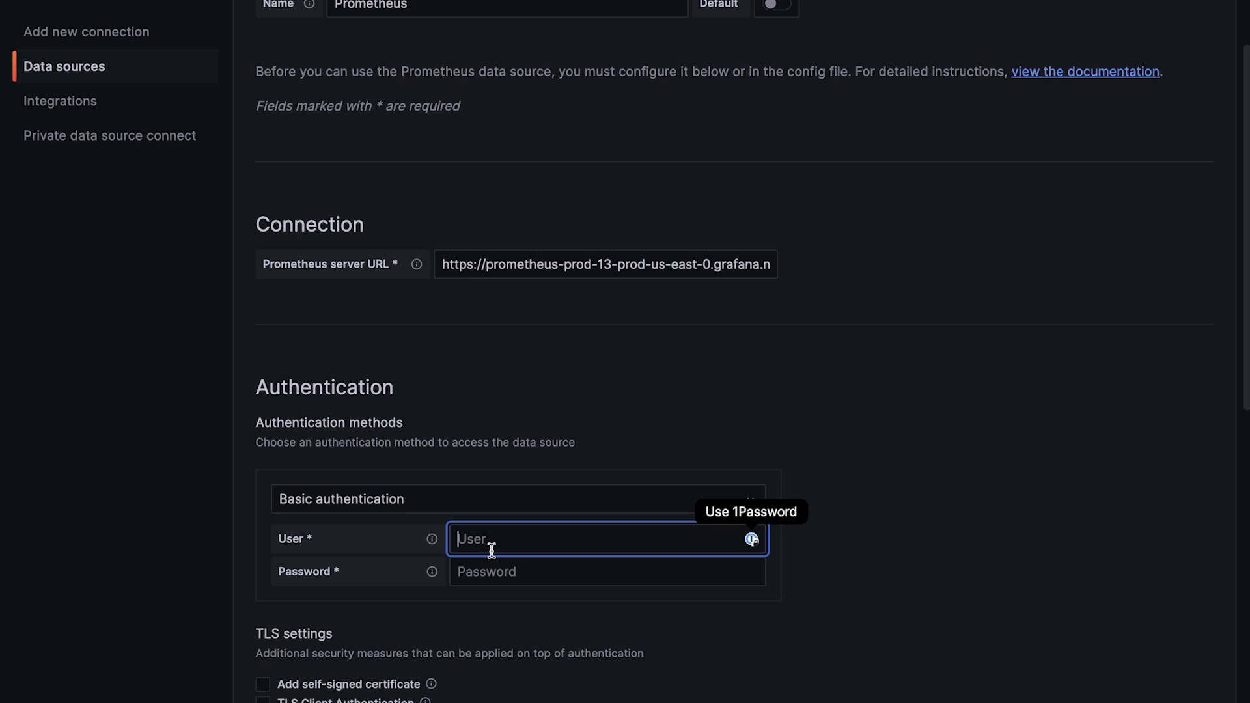
Enter the basic-auth user ID in the Prometheus data source's User field.
type("1241702")
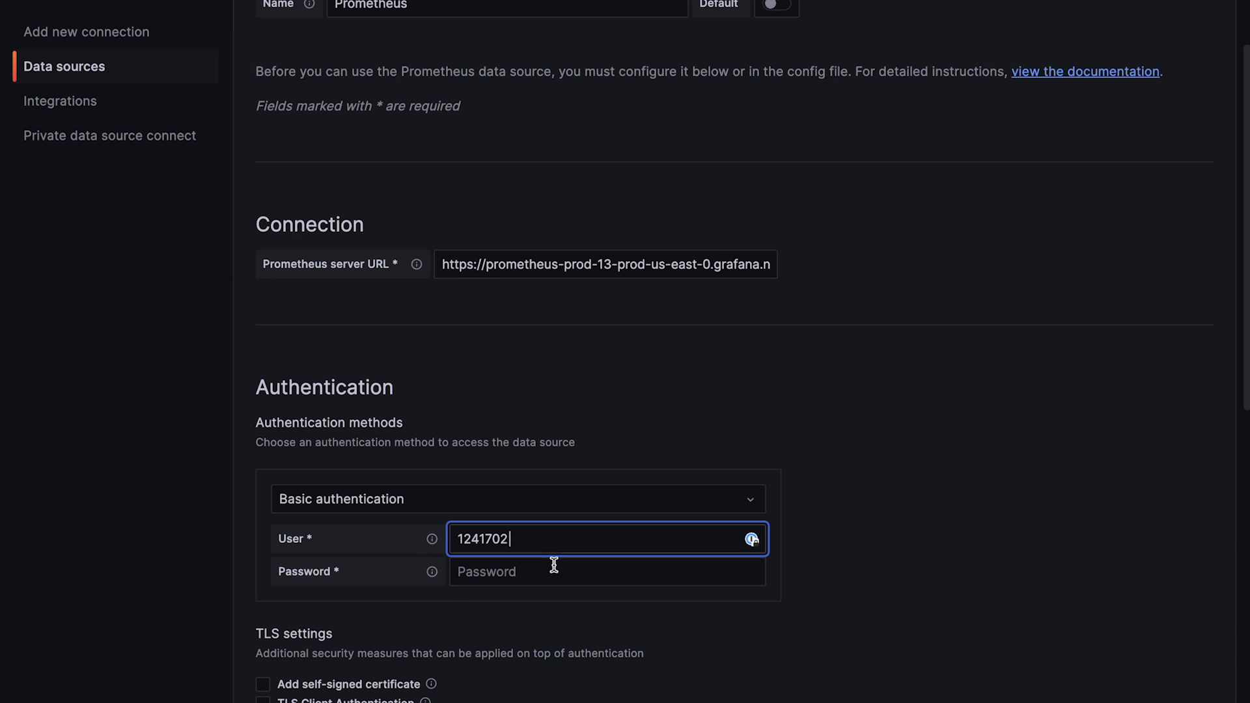
type("1241706")
left_click(530, 577)
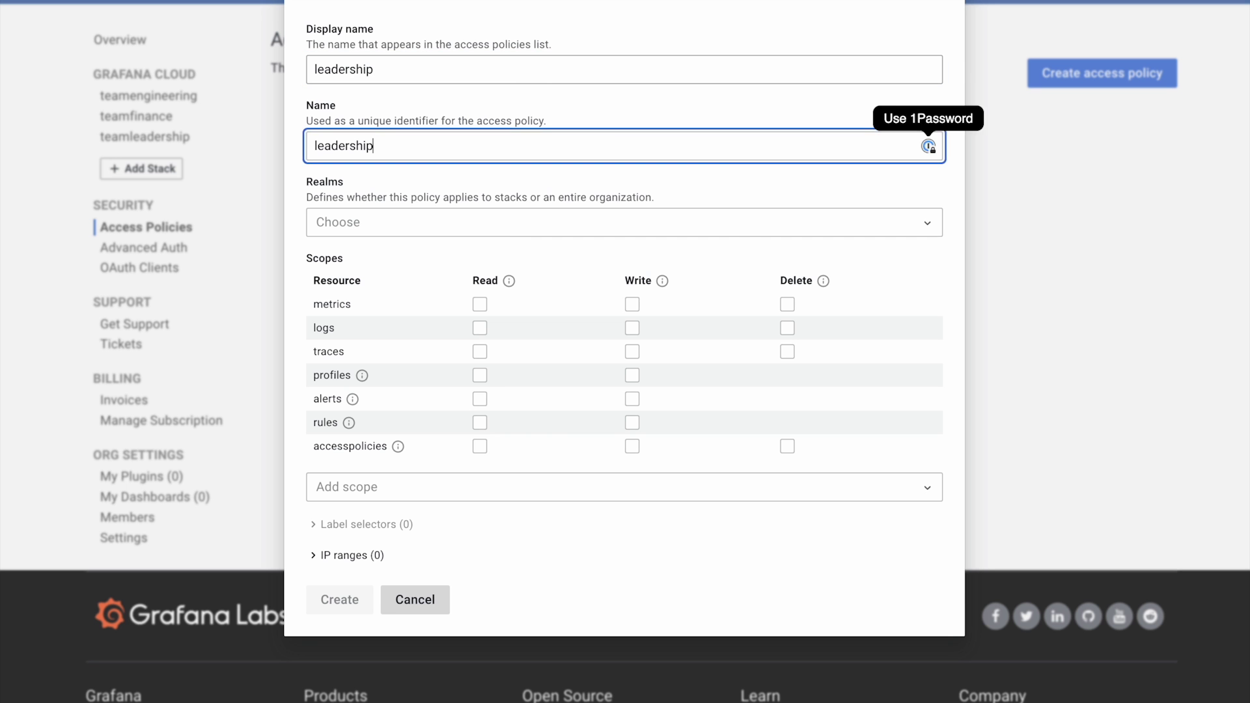
Set the leadership policy's realms to teamengineering and teamfinance.
key("Tab")
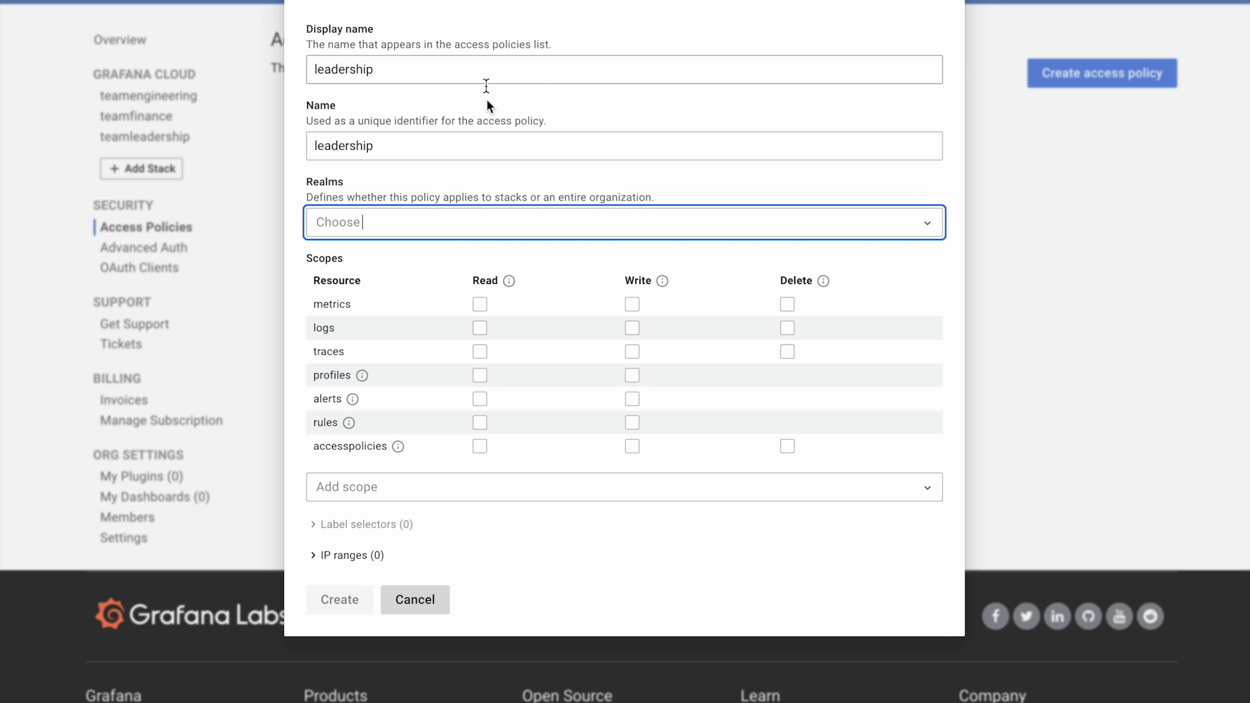
left_click(454, 225)
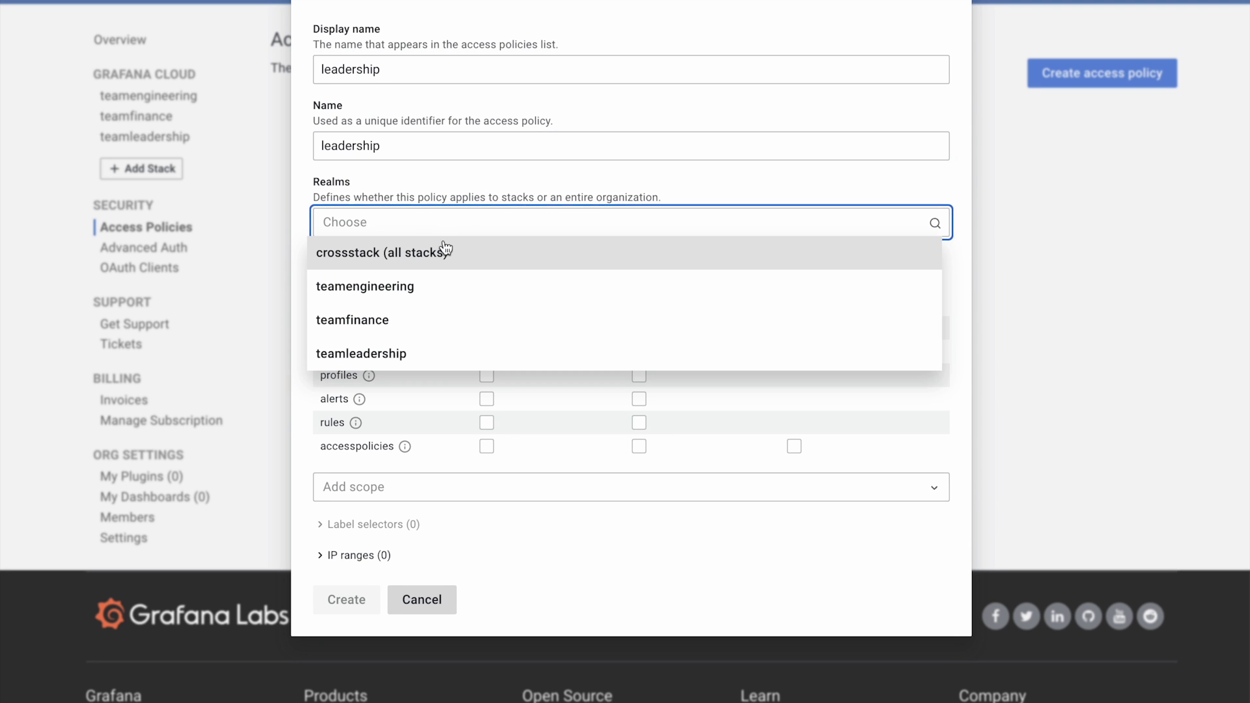
left_click(397, 294)
left_click(475, 223)
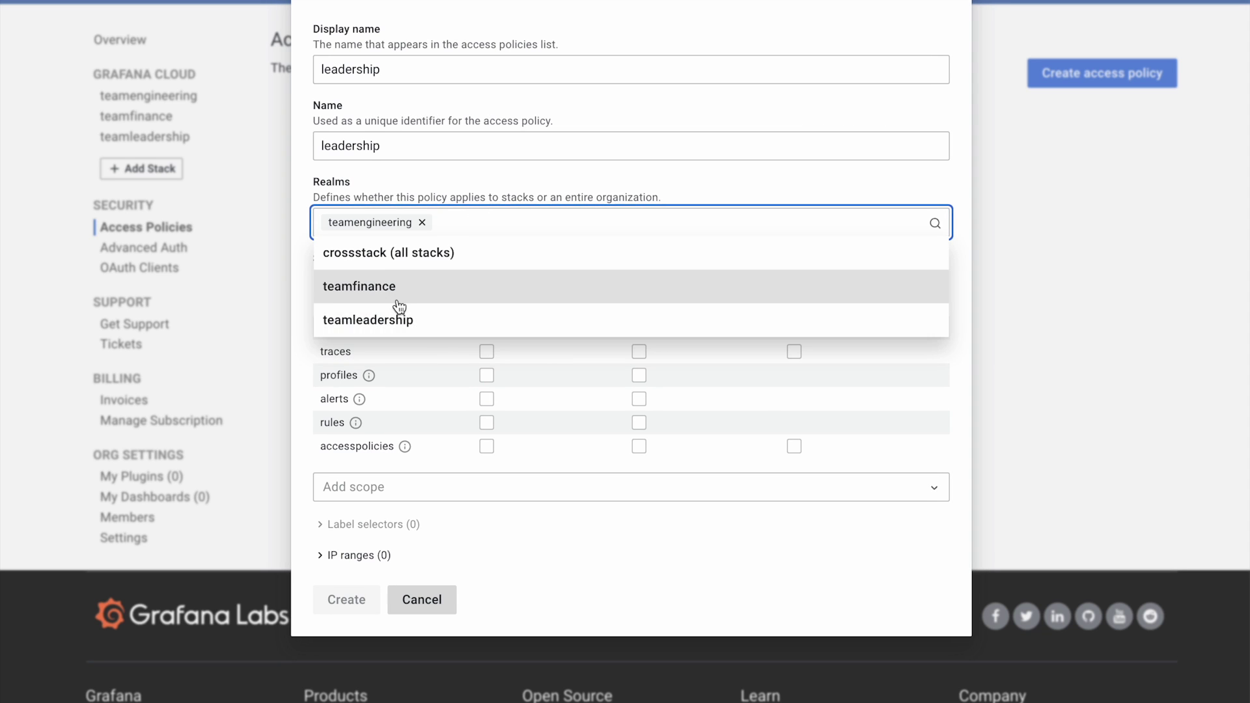